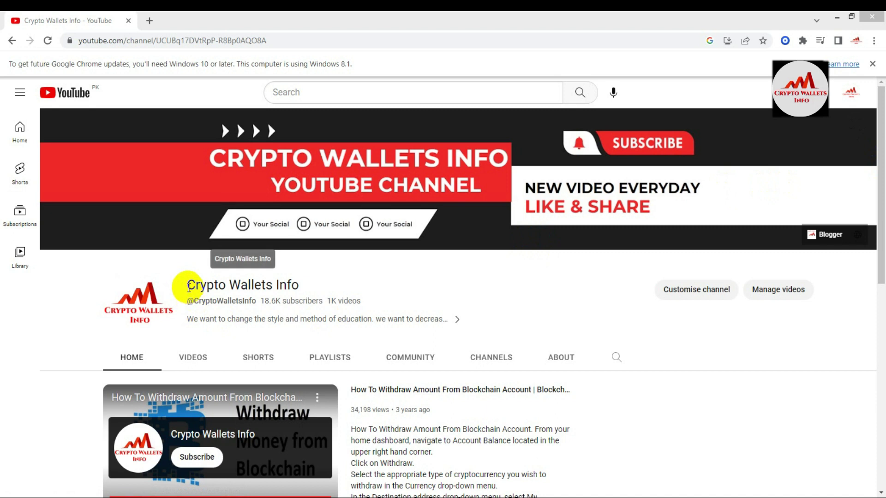
Step: Open the Crypto Wallets Info channel's list of videos and look through the latest uploads
mouse_move(879, 95)
mouse_down()
mouse_move(873, 287)
mouse_move(880, 93)
mouse_up()
click(194, 359)
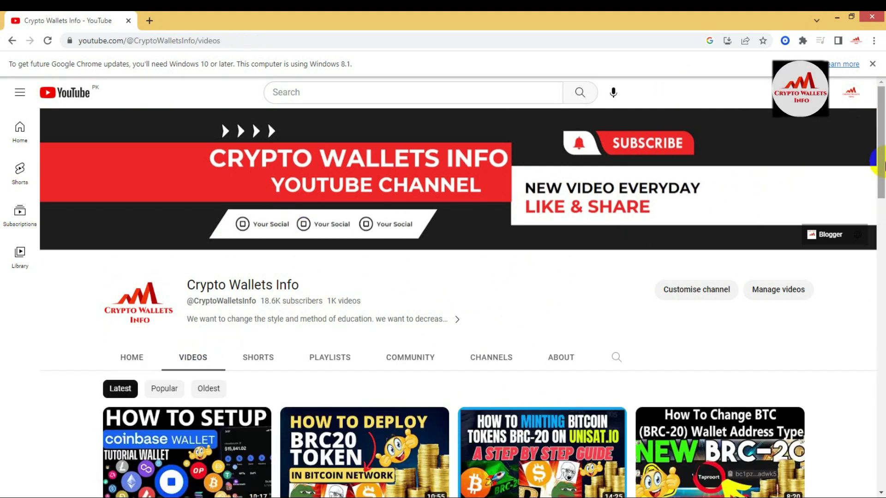
drag(880, 152, 882, 208)
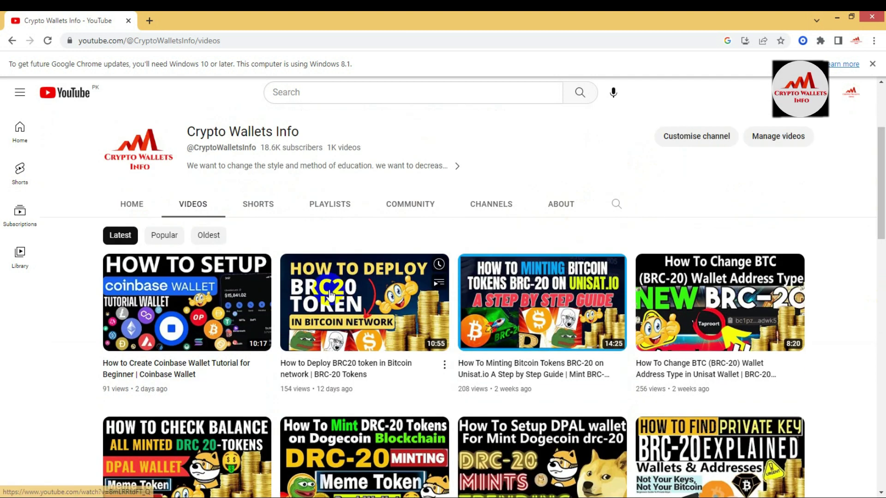
mouse_move(194, 295)
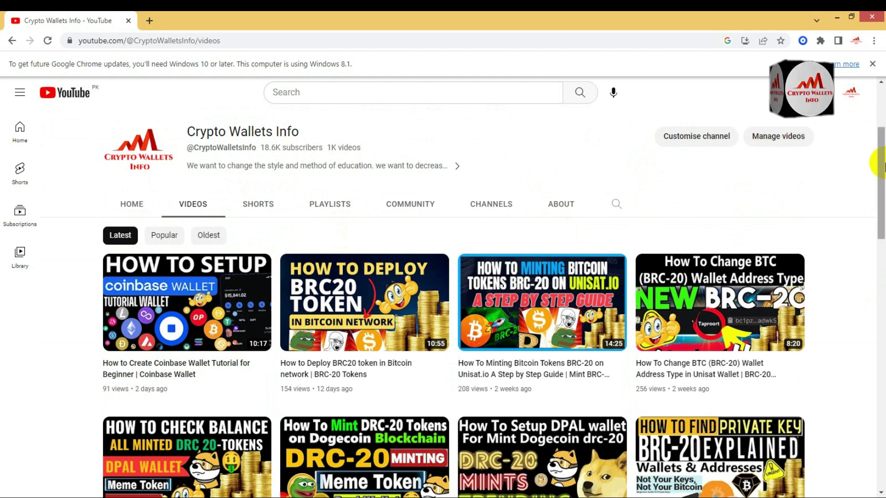
drag(880, 164, 877, 88)
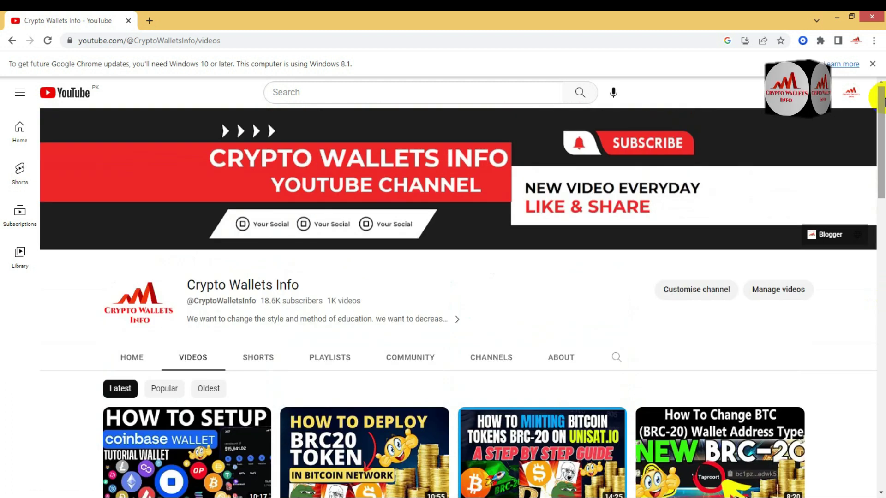
Step: Open the Coinbase Wallet extension's list of receive addresses, dismissing the BTC, LTC & DOGE announcement
click(803, 42)
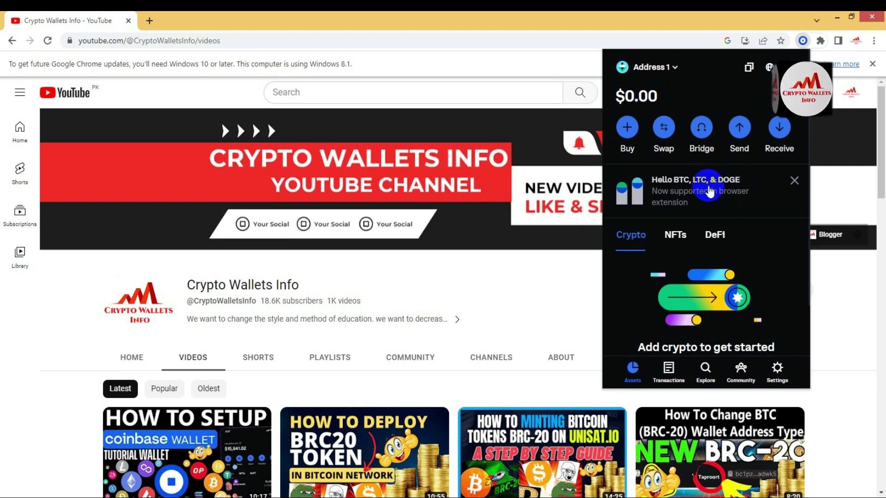
click(794, 182)
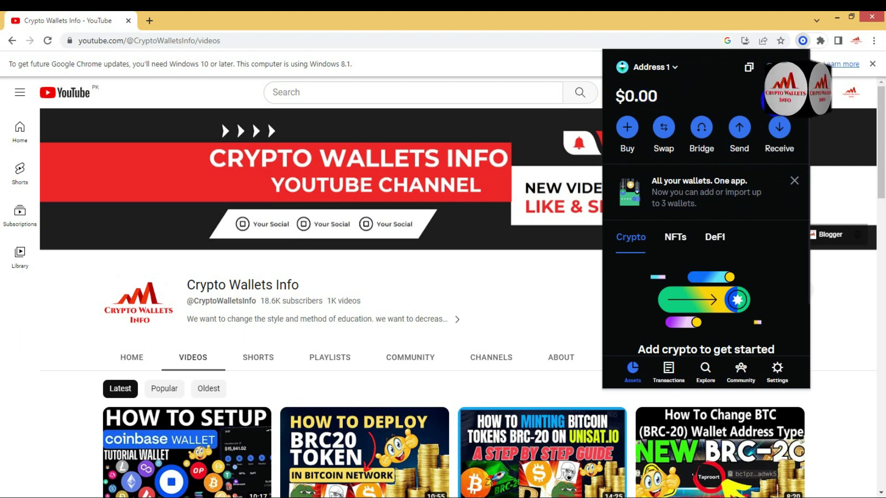
click(780, 131)
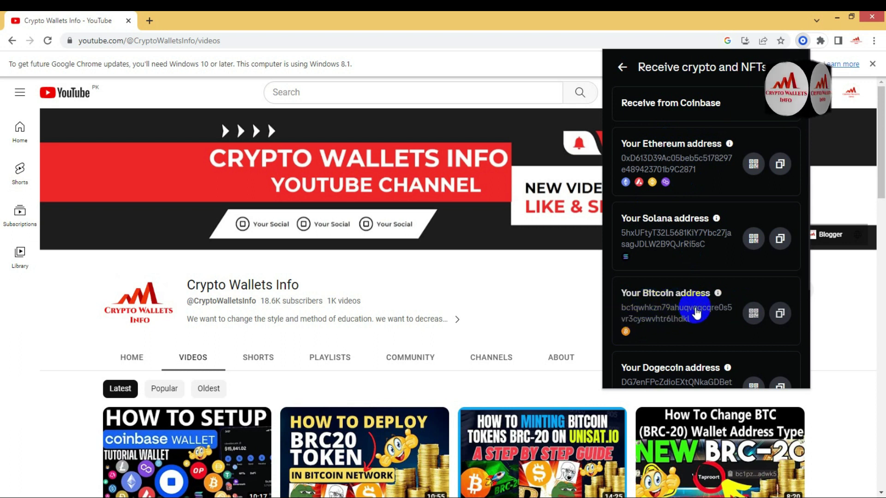
Step: Show the QR code for the wallet's Bitcoin address and copy its SegWit address
click(754, 317)
click(753, 314)
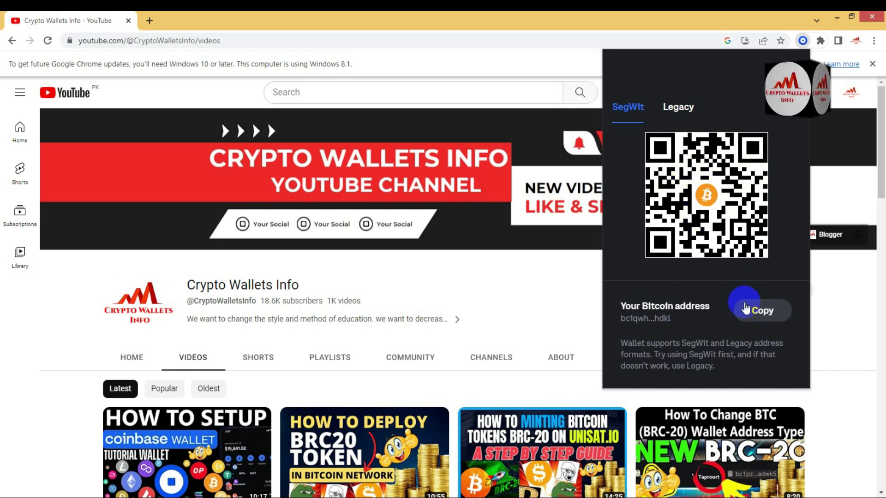
click(776, 316)
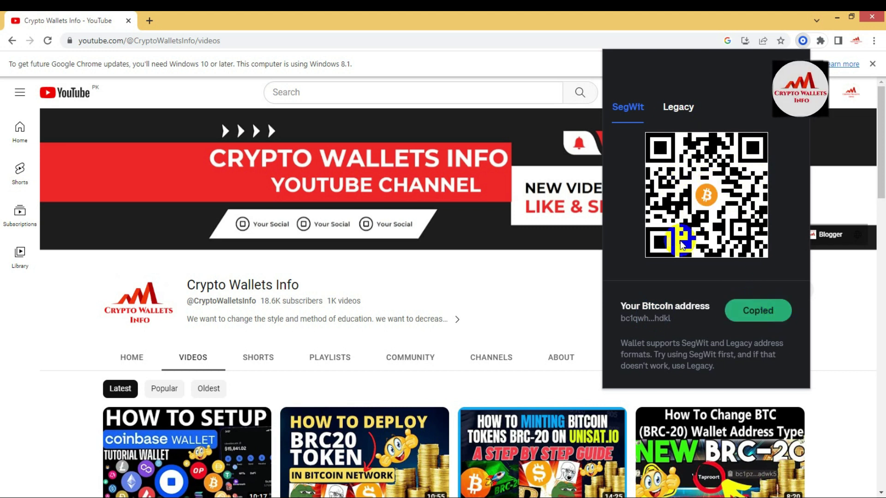
Step: Open a blank Notepad document and enter the heading "BTC WALLET ADDRESS"
click(877, 165)
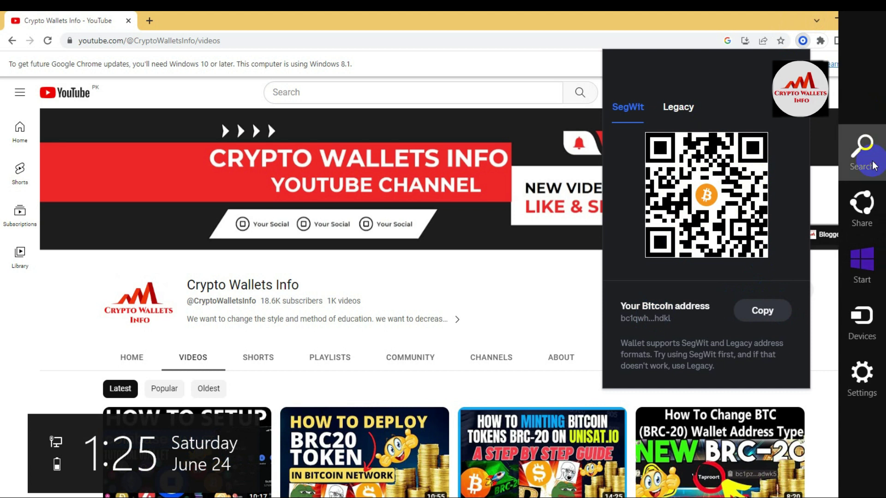
text(notepad)
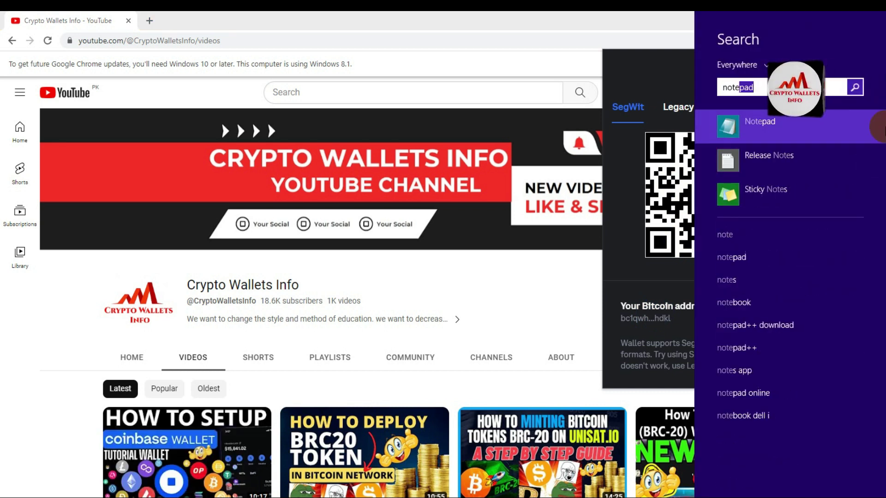
click(829, 116)
text(B)
text(BTC )
text(ALLET A)
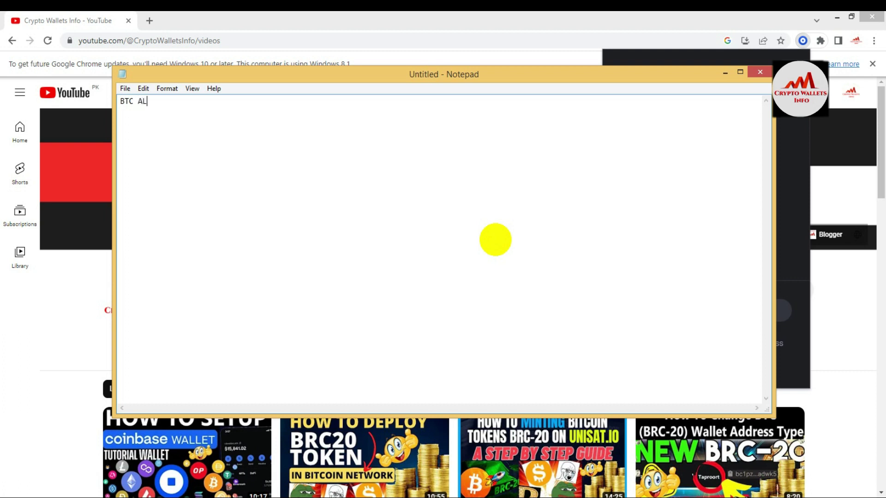
key(BackSpace)
key(BackSpace)
key(BackSpace)
key(BackSpace)
key(BackSpace)
key(BackSpace)
key(BackSpace)
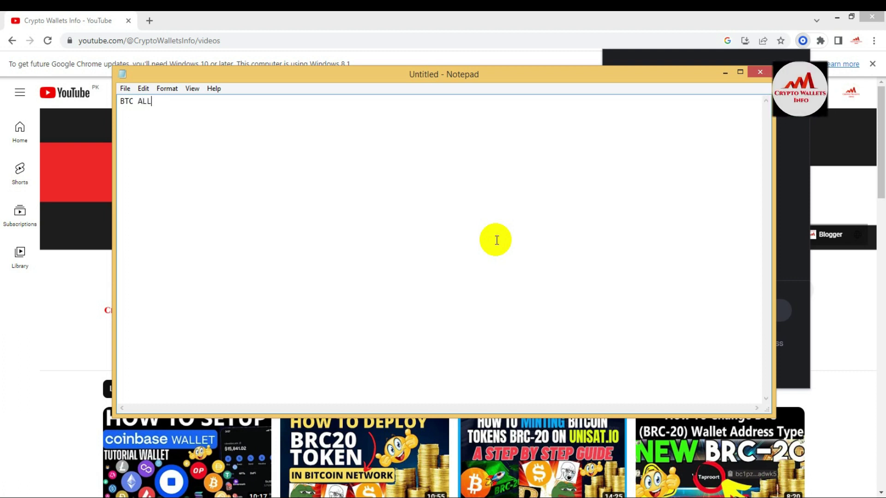
text(WALLET ADDRESS)
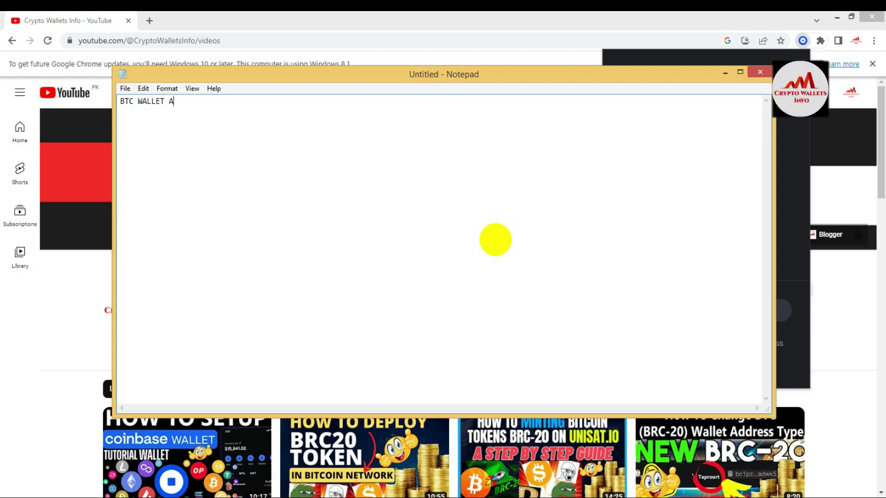
Step: Paste the copied Bitcoin address below the heading, leaving a blank line, and move the Notepad window clear of the wallet
key(Return)
key(Return)
key(ctrl+v)
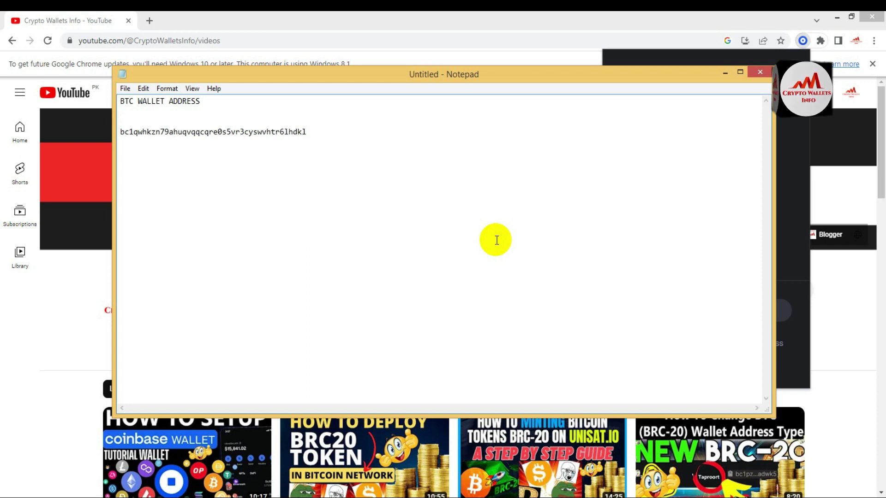
click(600, 76)
drag(600, 76, 575, 233)
drag(516, 229, 764, 377)
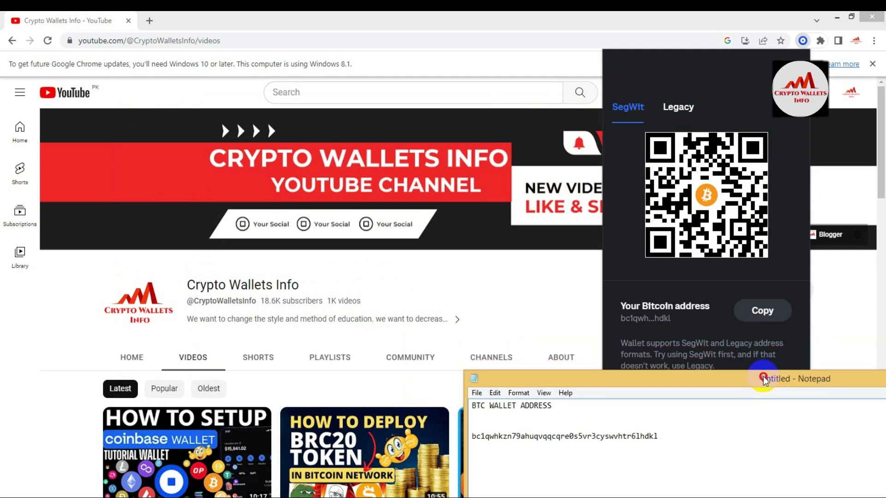
drag(764, 377, 765, 222)
Step: Return to the wallet's receive address list and copy the Ethereum address
click(733, 73)
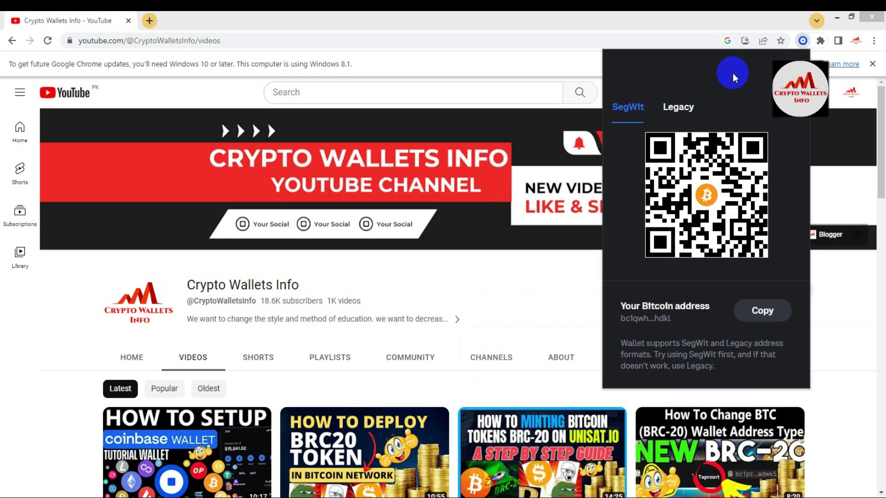
click(786, 59)
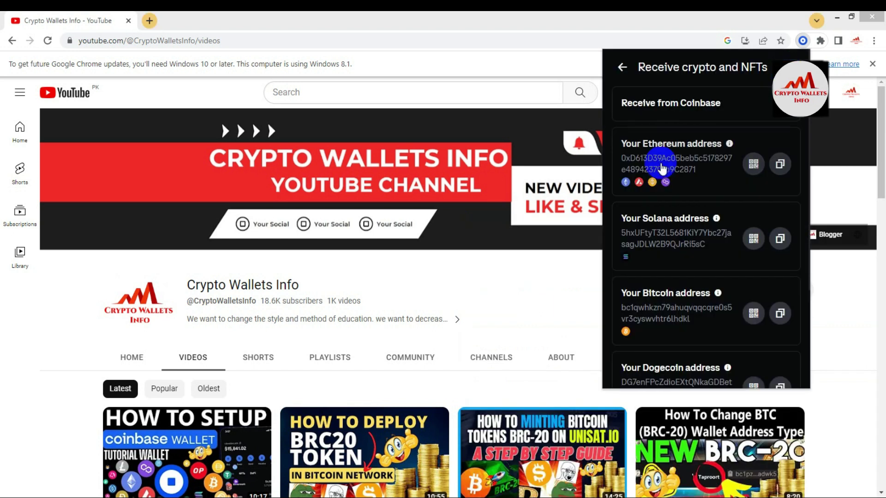
click(780, 165)
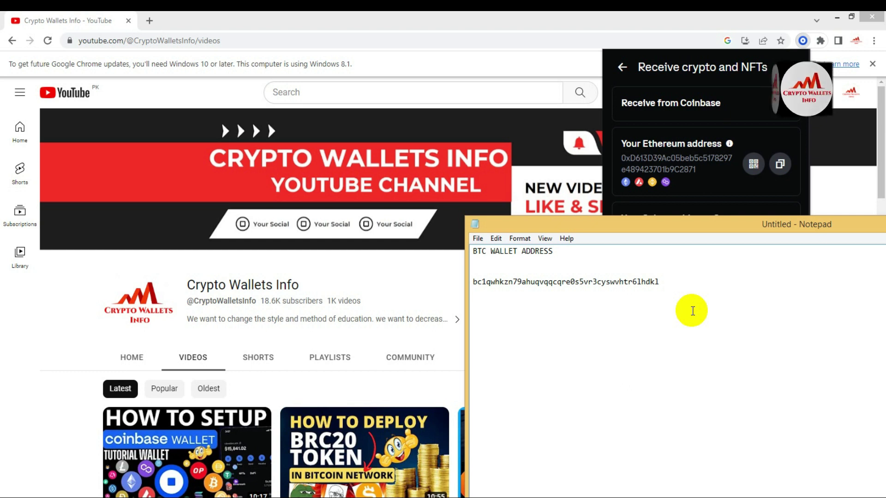
Step: Add the heading "ETH WALLET" under the Bitcoin address in Notepad and paste the copied Ethereum address below it
text(ET)
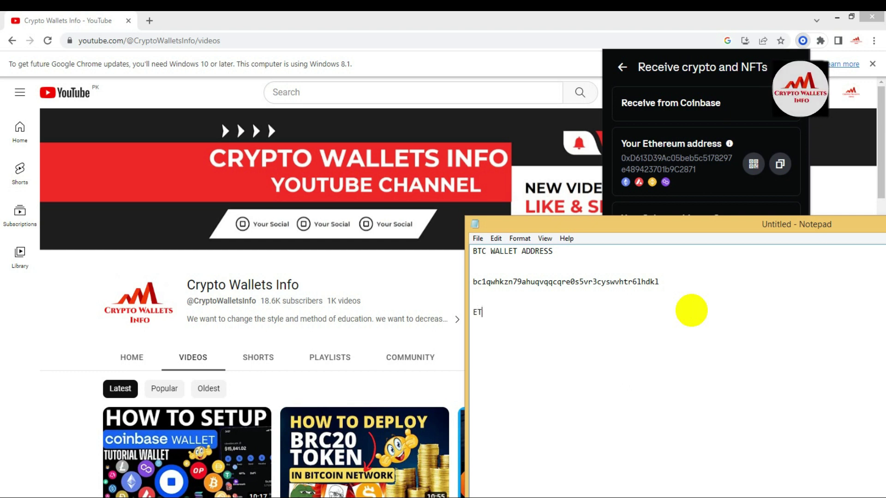
text( WALLET A)
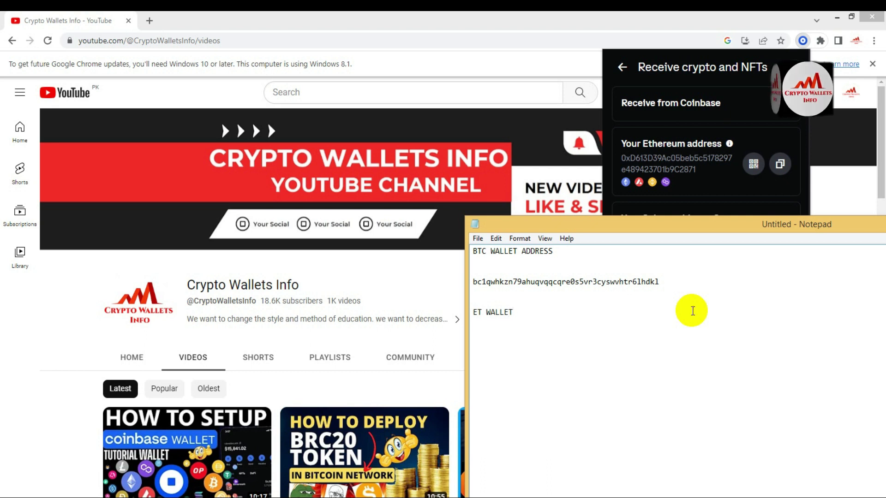
click(482, 314)
text(H)
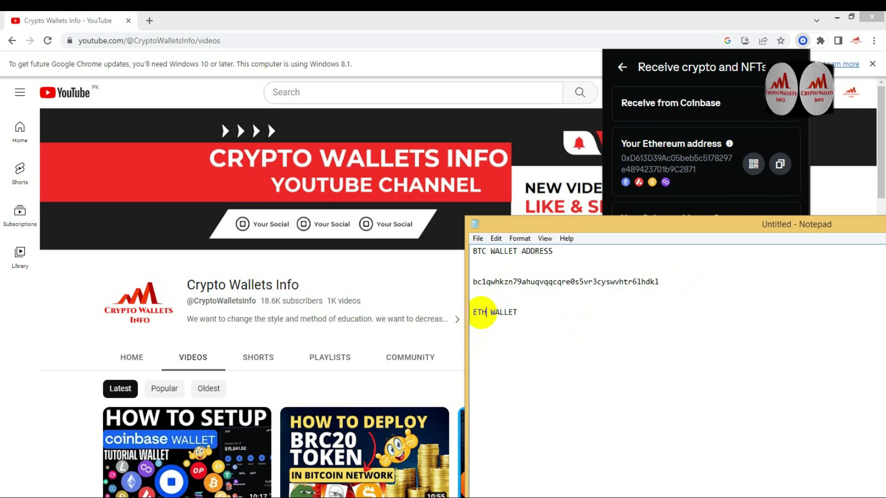
click(516, 314)
key(Return)
key(Return)
key(ctrl+v)
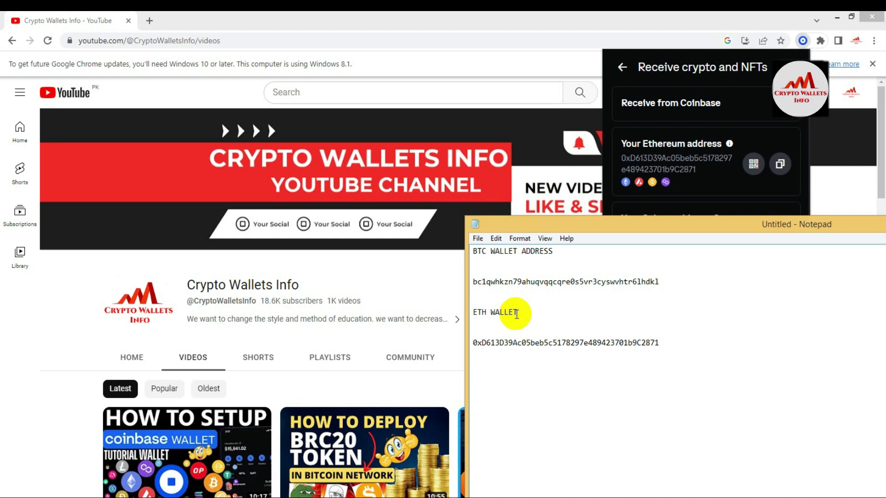
Step: Compare the start and end of the Ethereum address in Notepad with the one shown in the wallet
click(624, 224)
drag(638, 232, 733, 229)
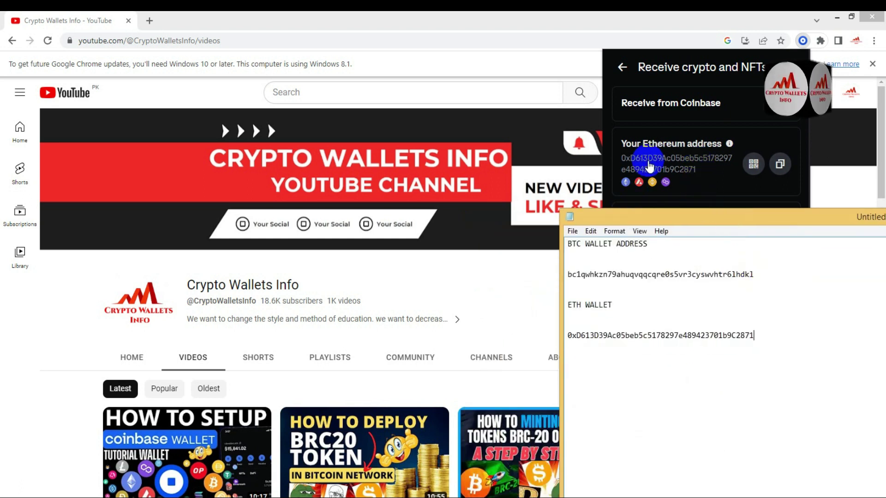
click(624, 164)
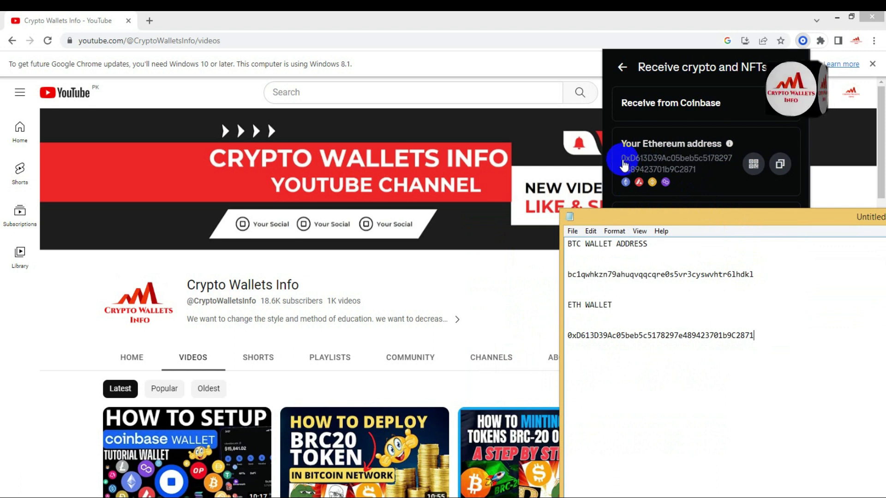
drag(624, 164, 701, 179)
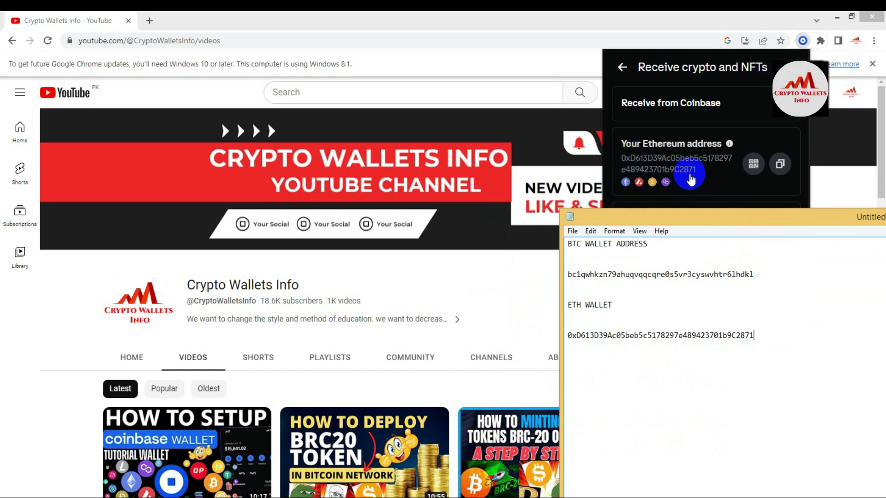
click(568, 337)
drag(755, 336, 740, 337)
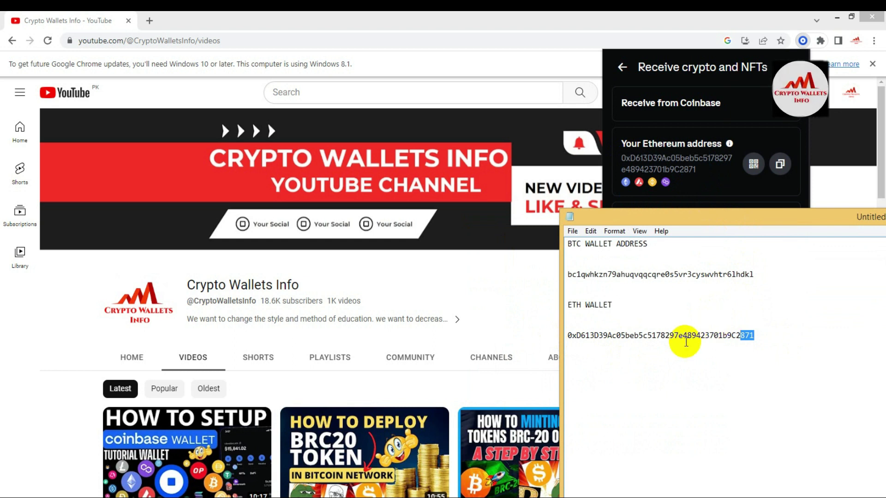
mouse_move(708, 172)
mouse_down()
mouse_move(656, 175)
mouse_move(718, 161)
mouse_up()
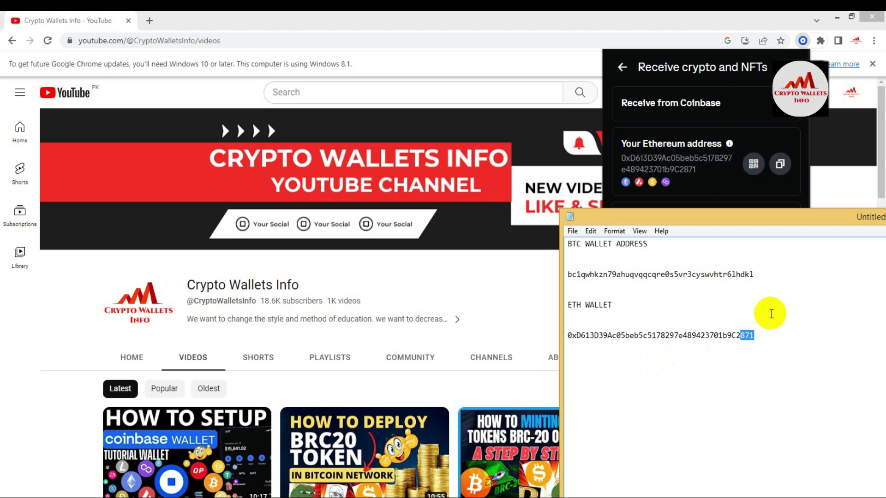
drag(682, 142, 585, 234)
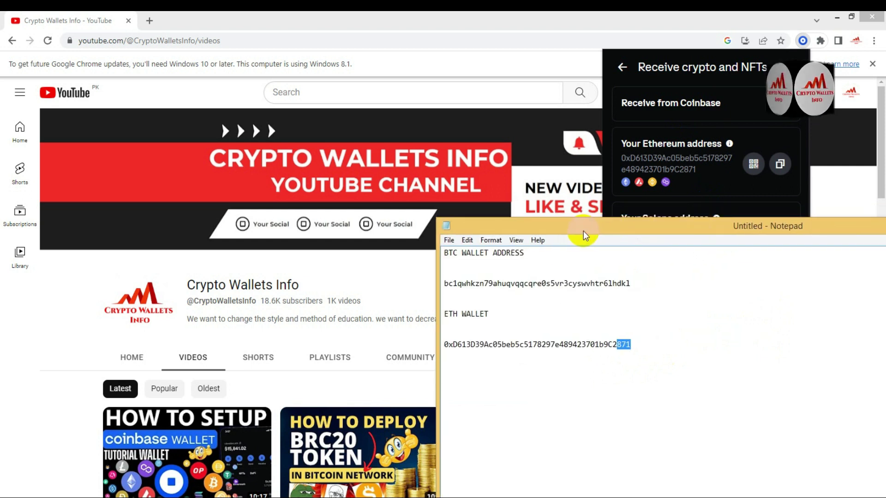
Step: Highlight the Bitcoin address in Notepad, uncover the wallet and review its Solana, Bitcoin, Dogecoin and Litecoin receive addresses
drag(443, 283, 688, 288)
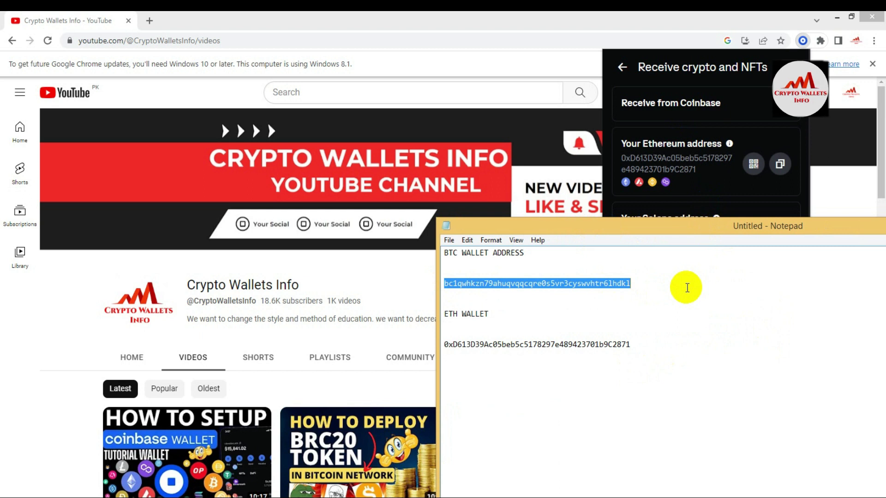
click(730, 217)
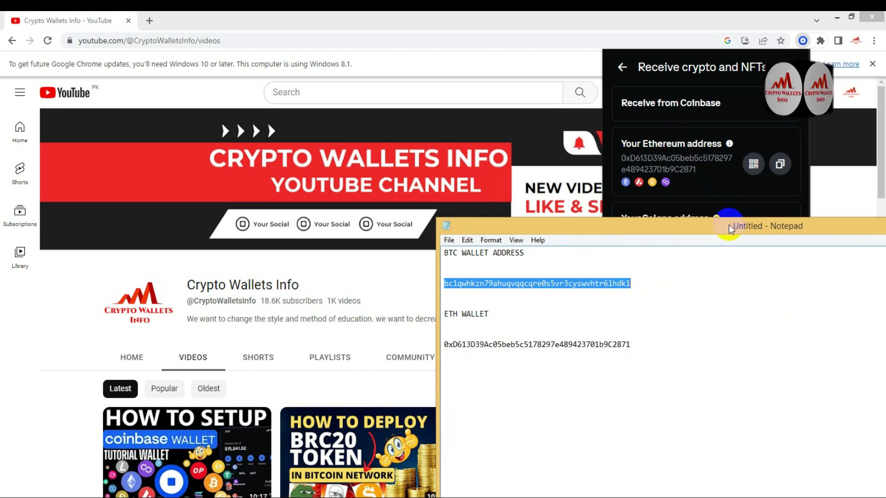
drag(737, 231, 628, 400)
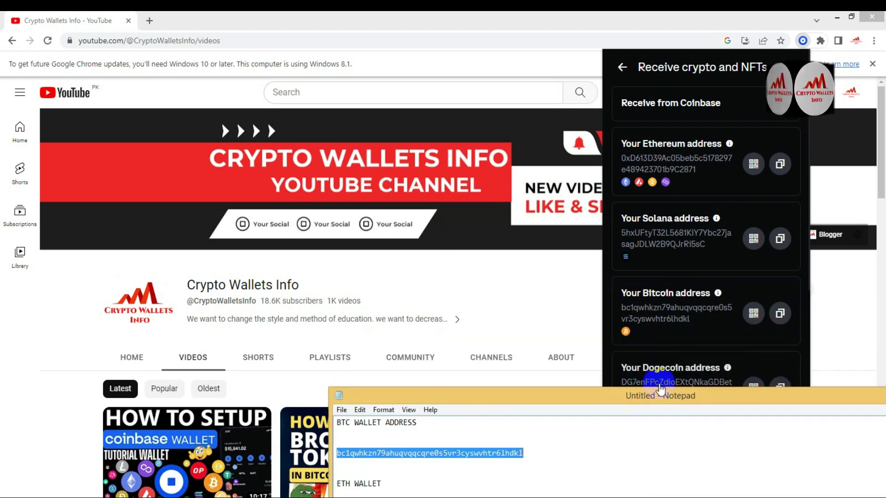
click(807, 259)
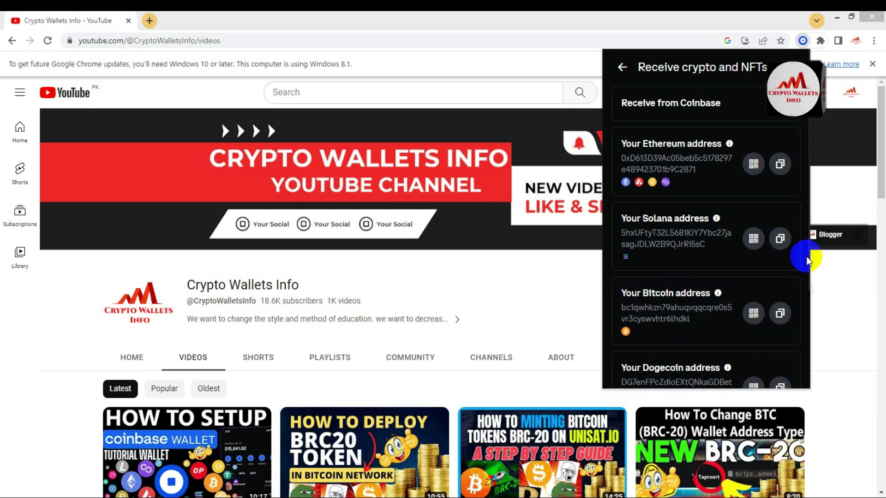
scroll(808, 259, down, 3)
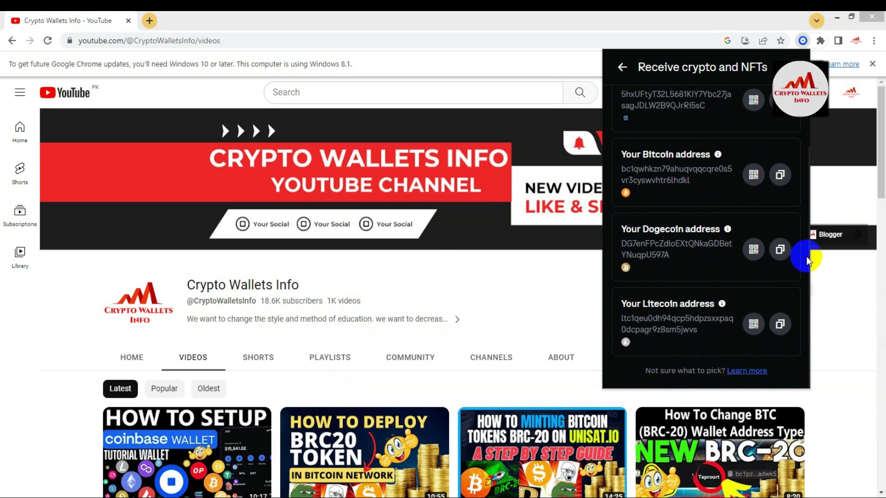
scroll(807, 259, up, 3)
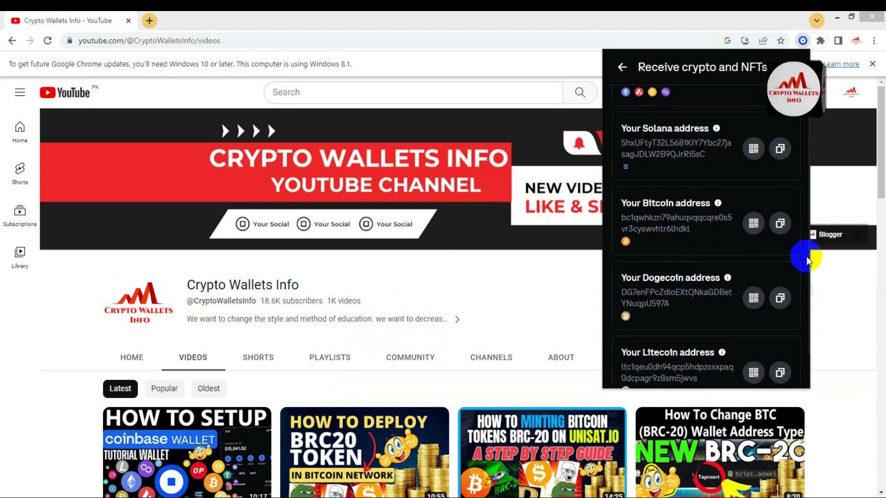
Step: Look through the wallet's whole receive address list, from Ethereum down to Litecoin
scroll(808, 259, down, 1)
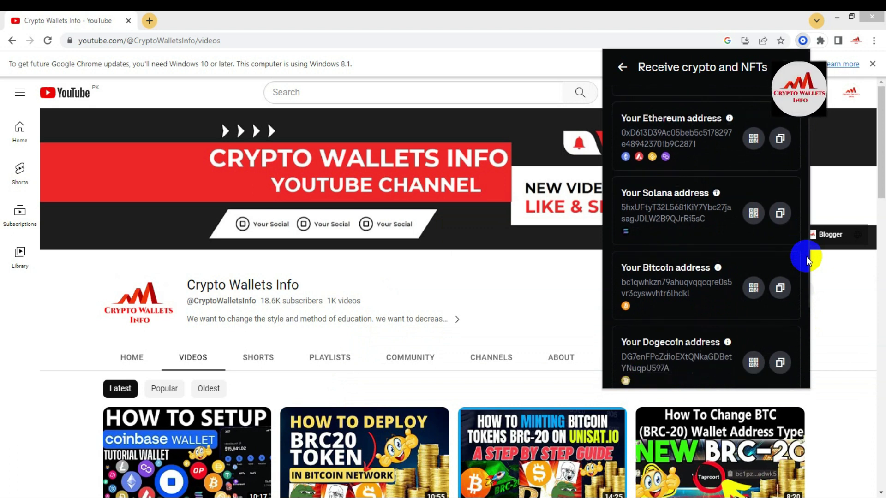
scroll(808, 259, down, 2)
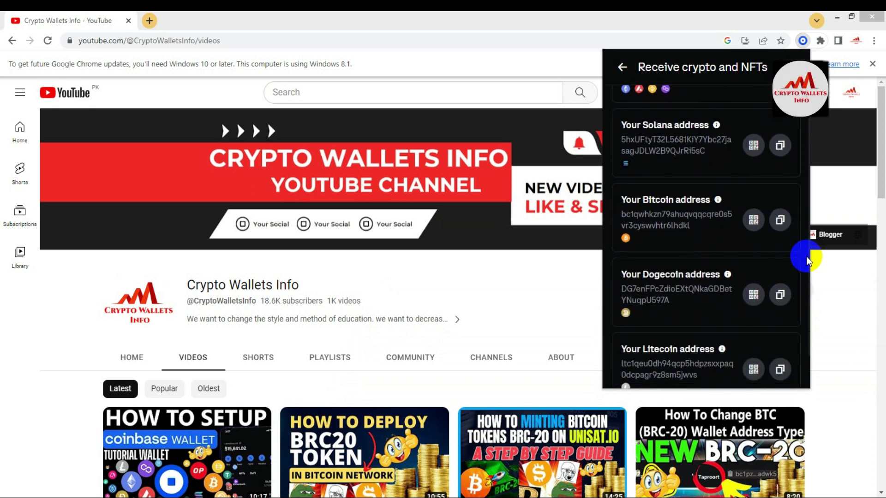
scroll(807, 260, up, 3)
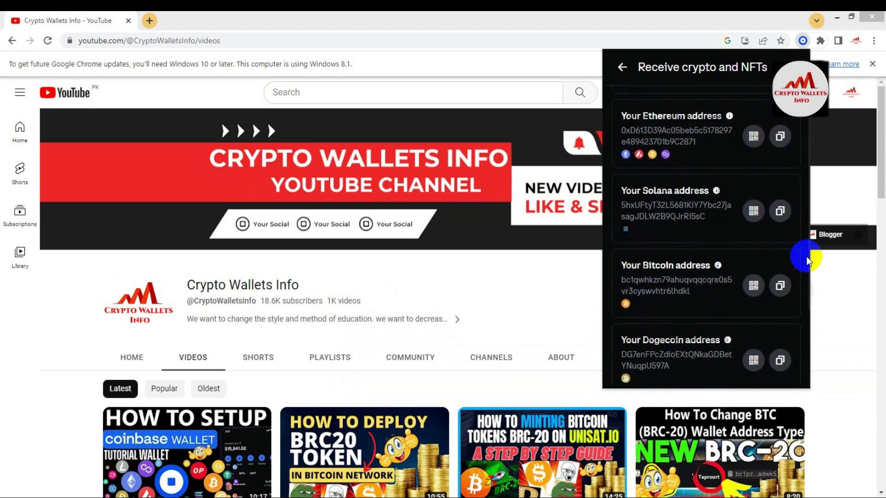
scroll(808, 260, down, 1)
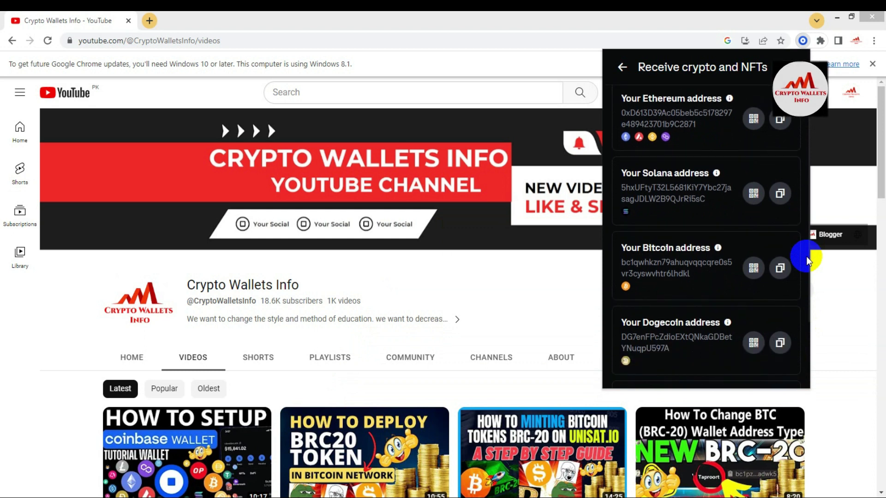
scroll(808, 260, down, 2)
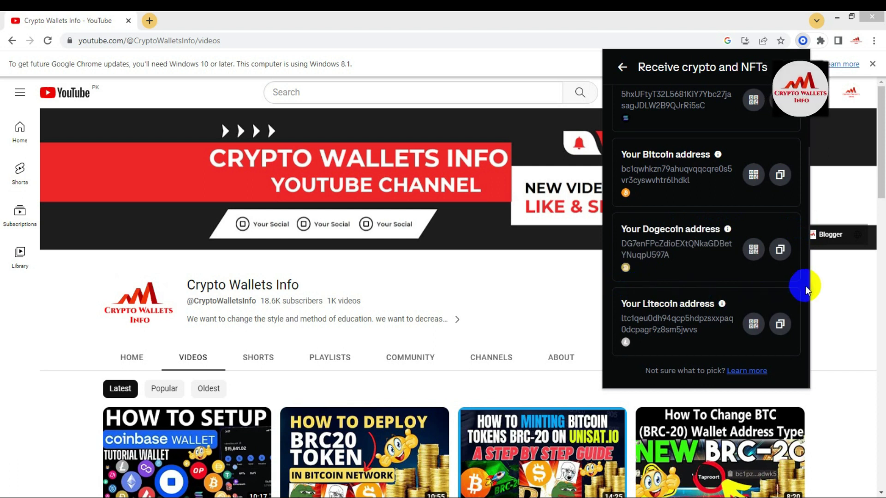
scroll(805, 286, up, 3)
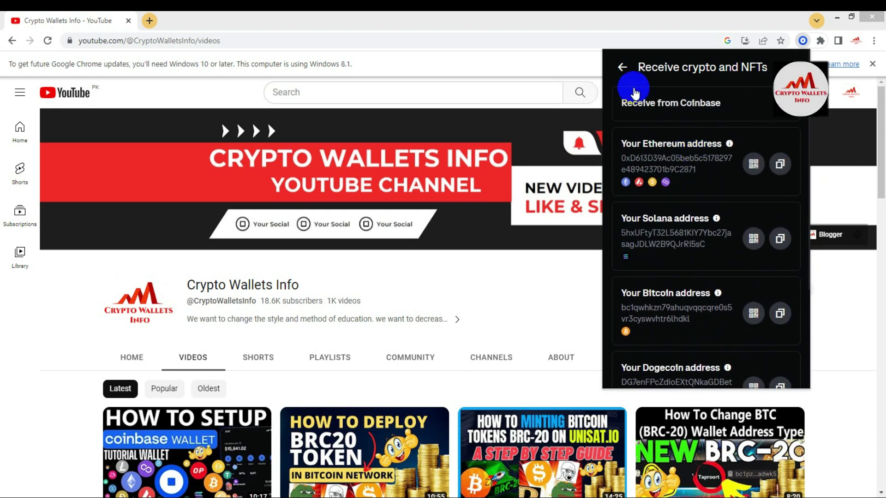
Step: Return to the wallet's main screen, dismiss the "All your wallets. One app." banner and close the wallet
click(620, 68)
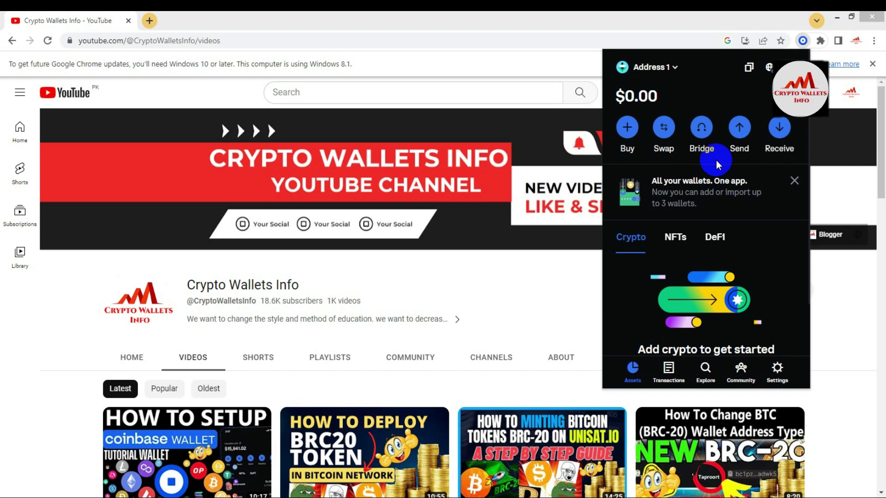
click(793, 184)
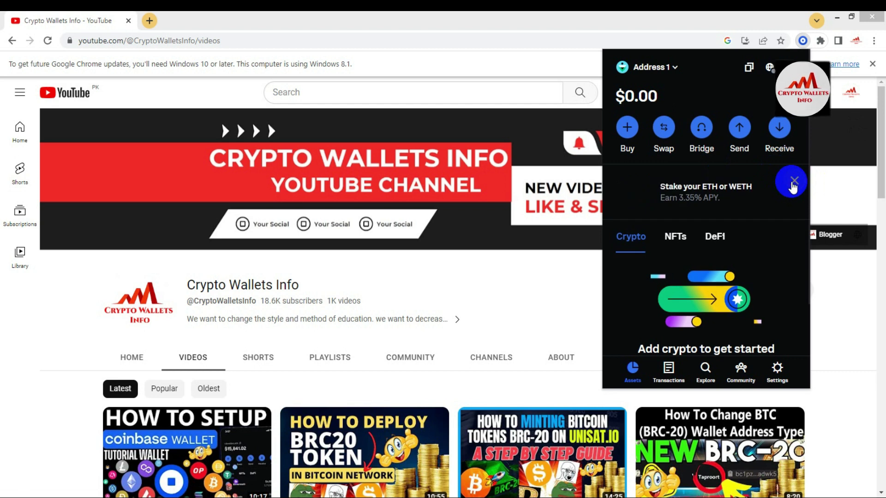
click(480, 279)
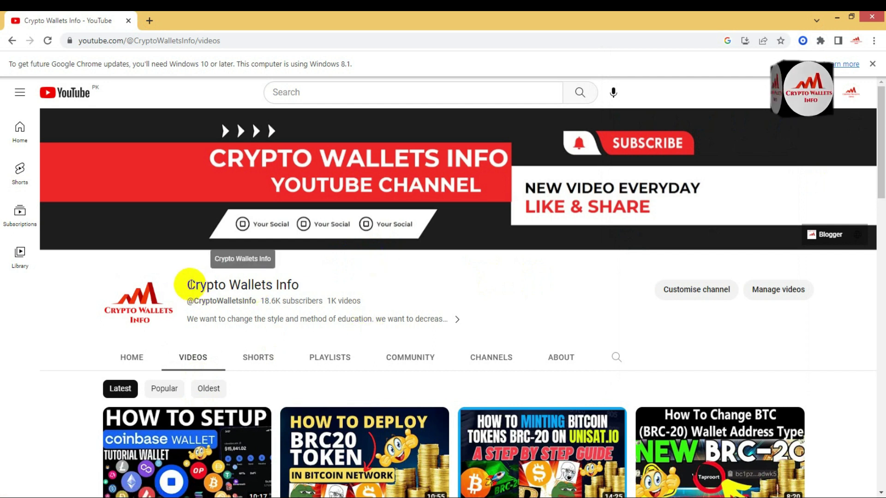
Step: Highlight the channel name Crypto Wallets Info on the YouTube page and look over the channel's latest videos
drag(187, 285, 302, 284)
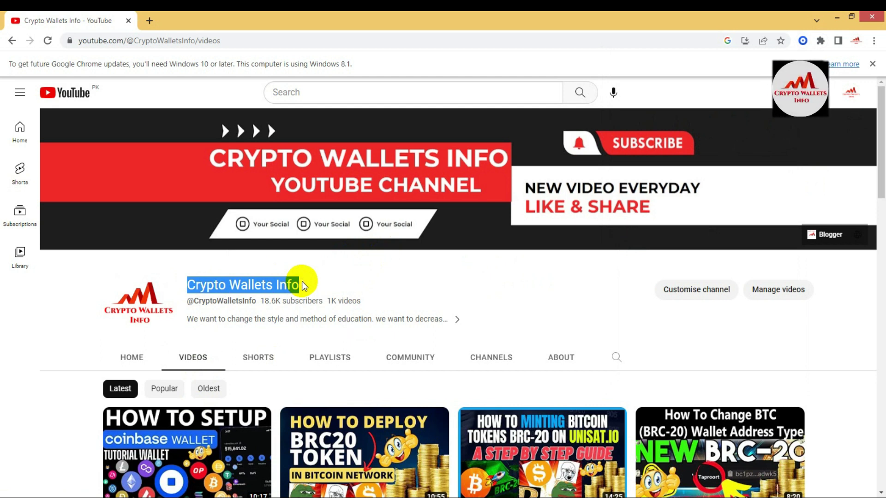
drag(882, 138, 882, 171)
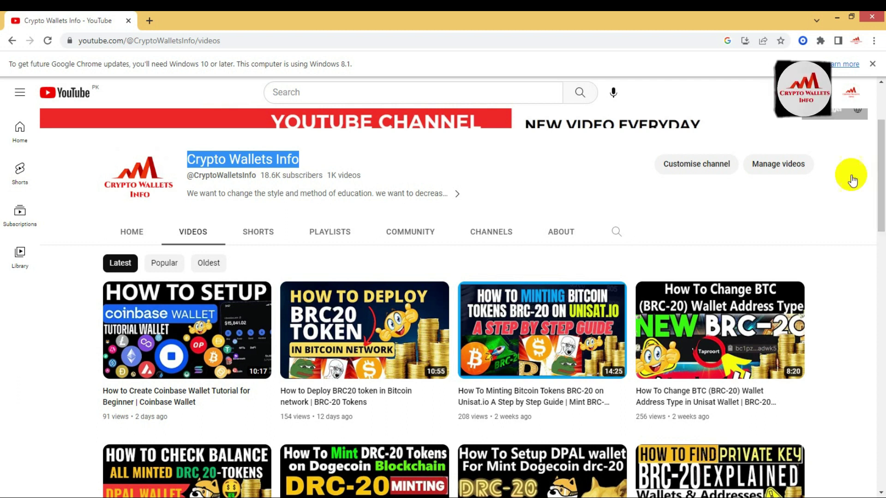
click(303, 164)
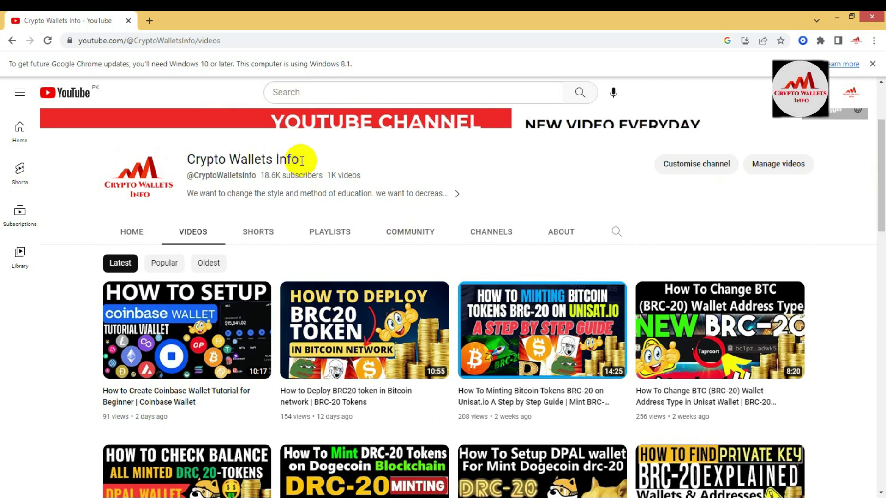